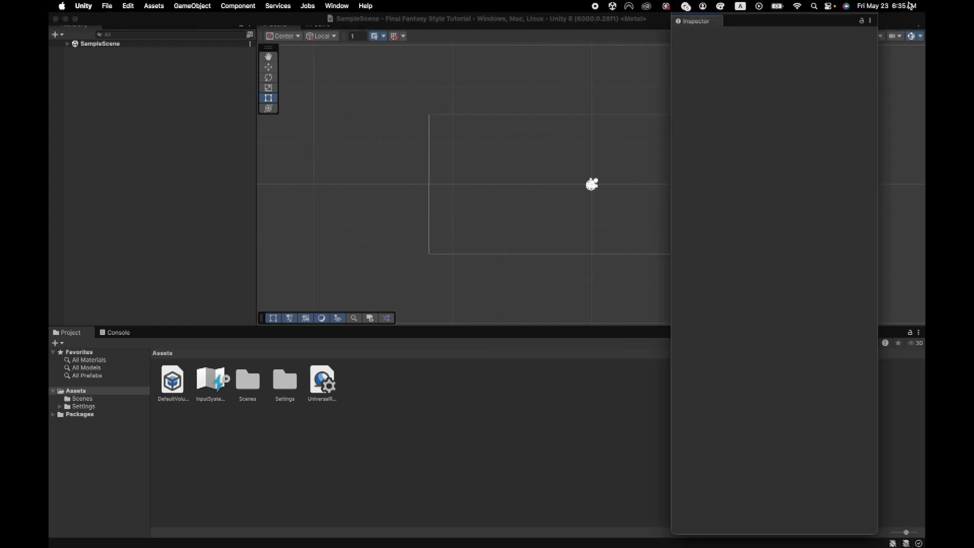
# - Switch the editor window layout to Default
pyautogui.click(895, 10)
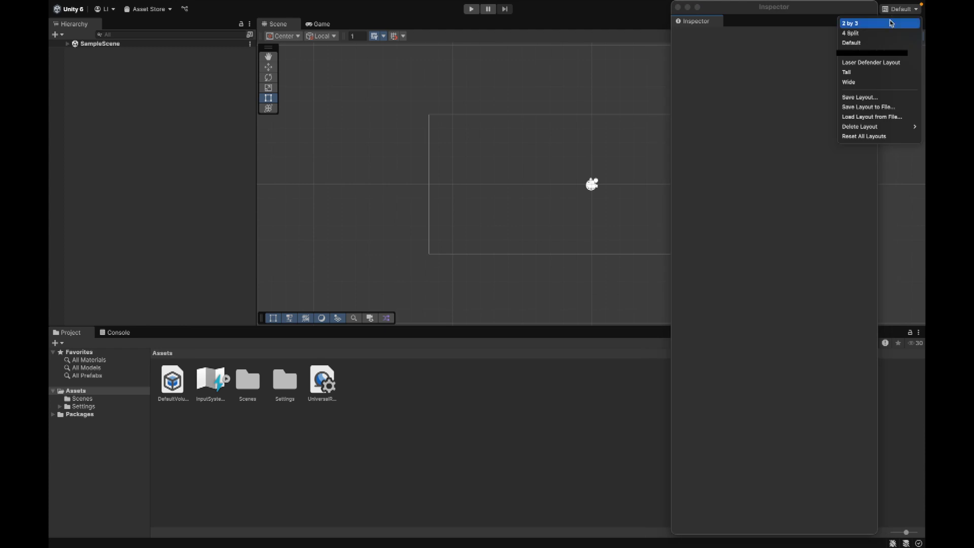
pyautogui.click(872, 44)
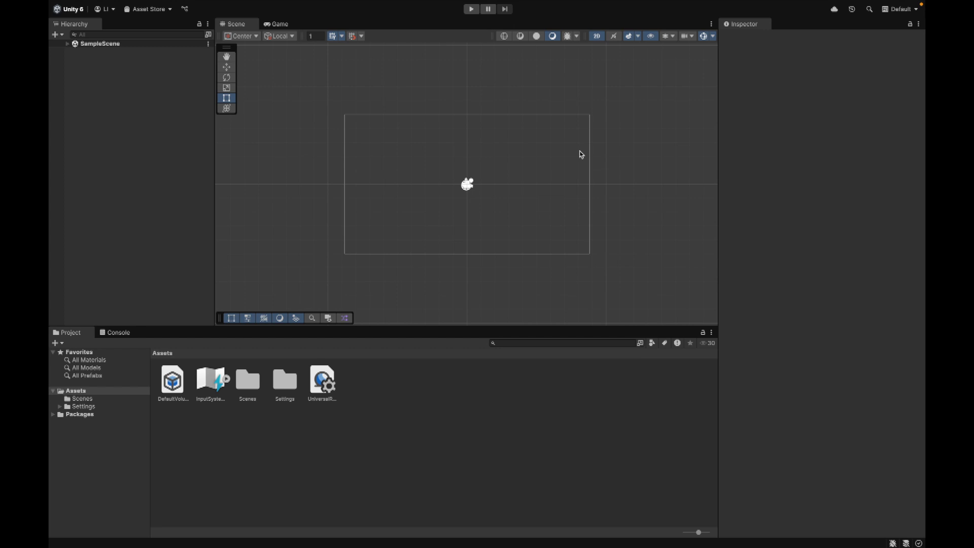
# - Add a TextMeshPro UI text object to SampleScene, import TMP Essentials and close the importer
pyautogui.rightClick(127, 123)
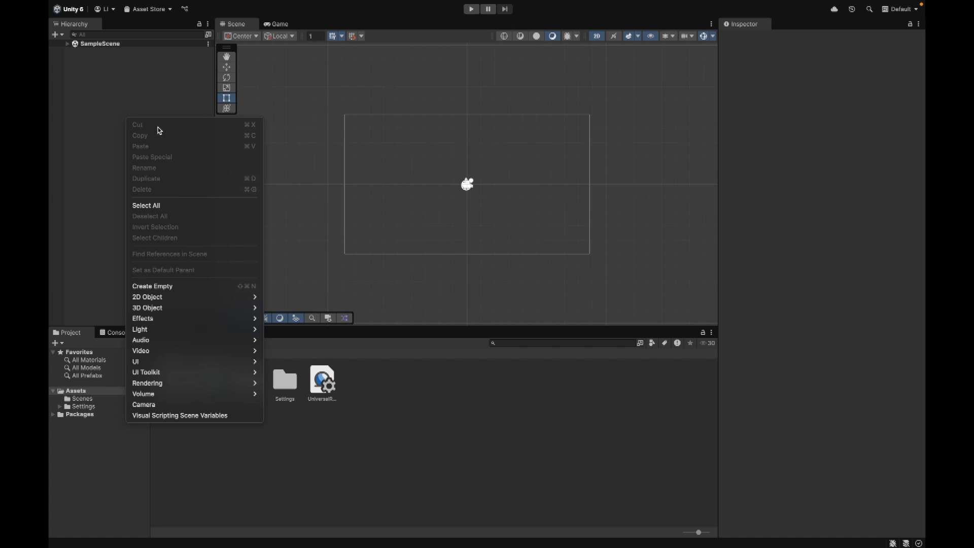
pyautogui.moveTo(208, 362)
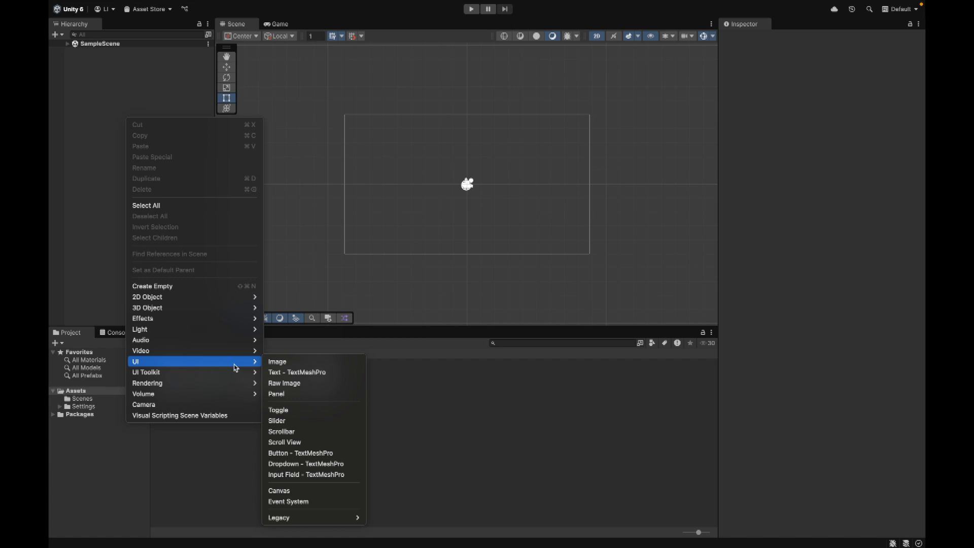
pyautogui.click(295, 375)
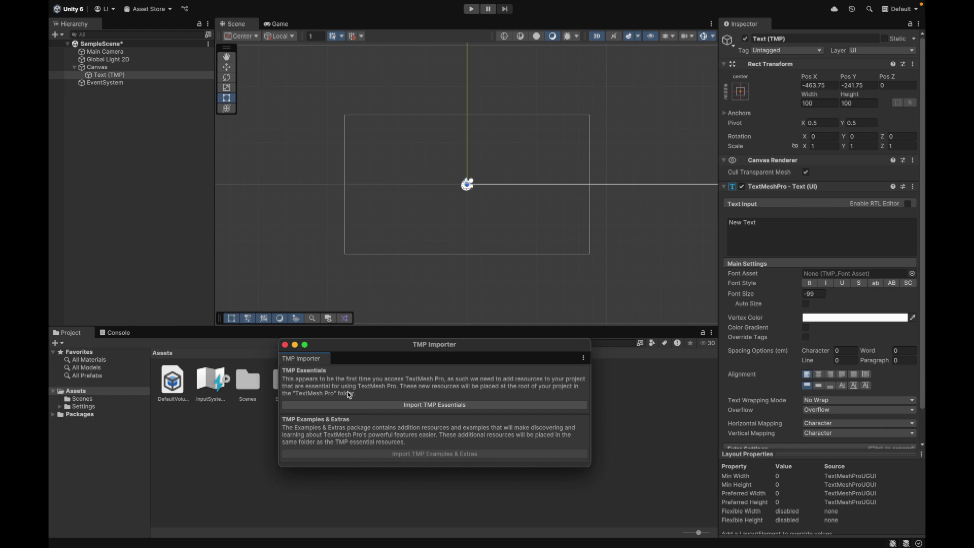
pyautogui.click(381, 405)
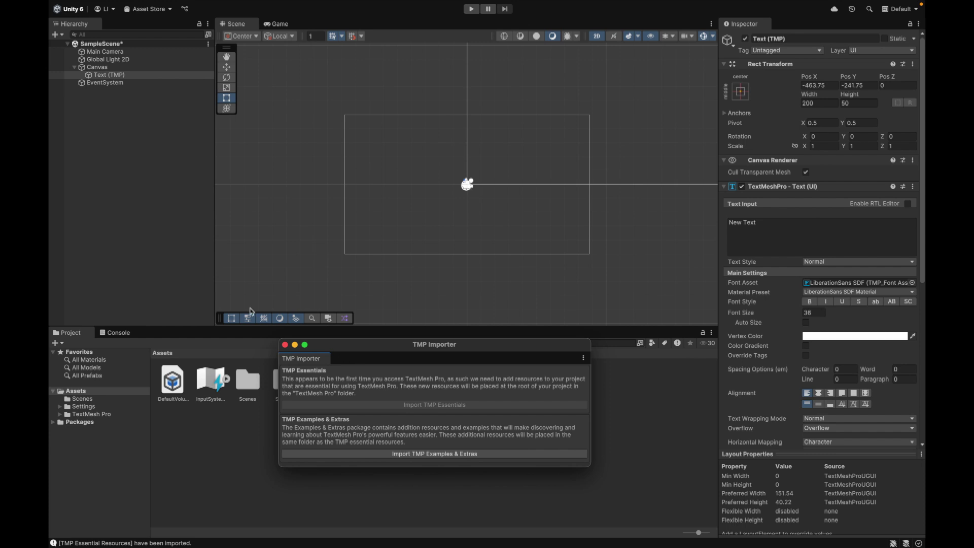
pyautogui.click(121, 75)
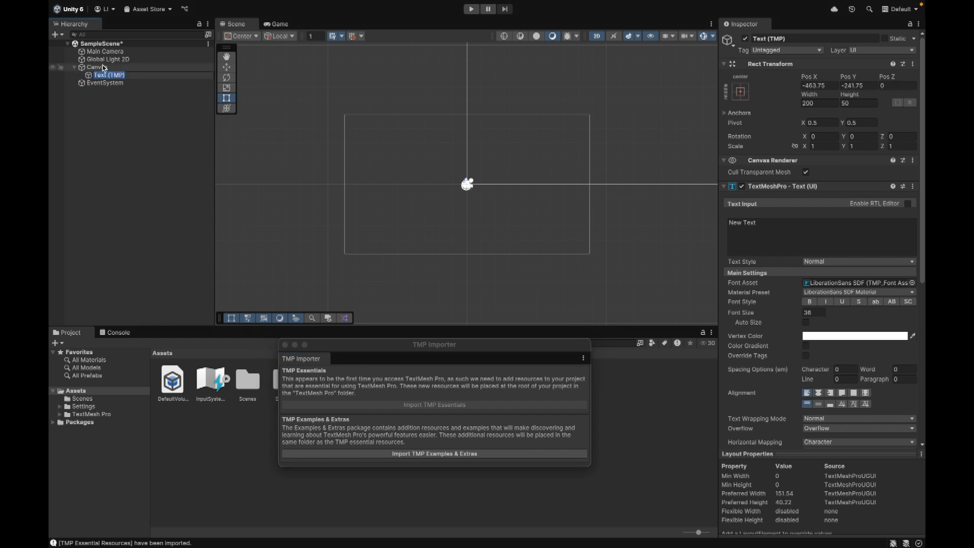
pyautogui.click(104, 66)
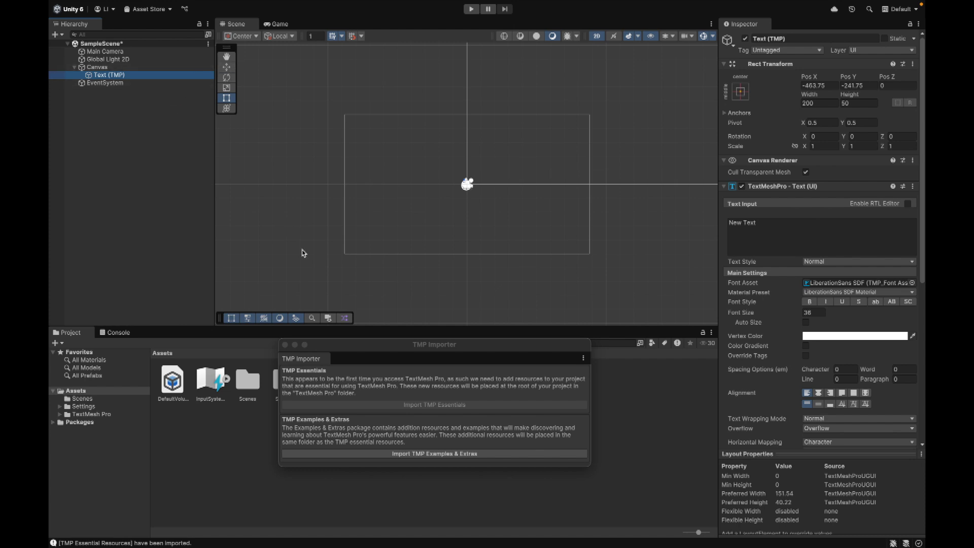
pyautogui.click(285, 345)
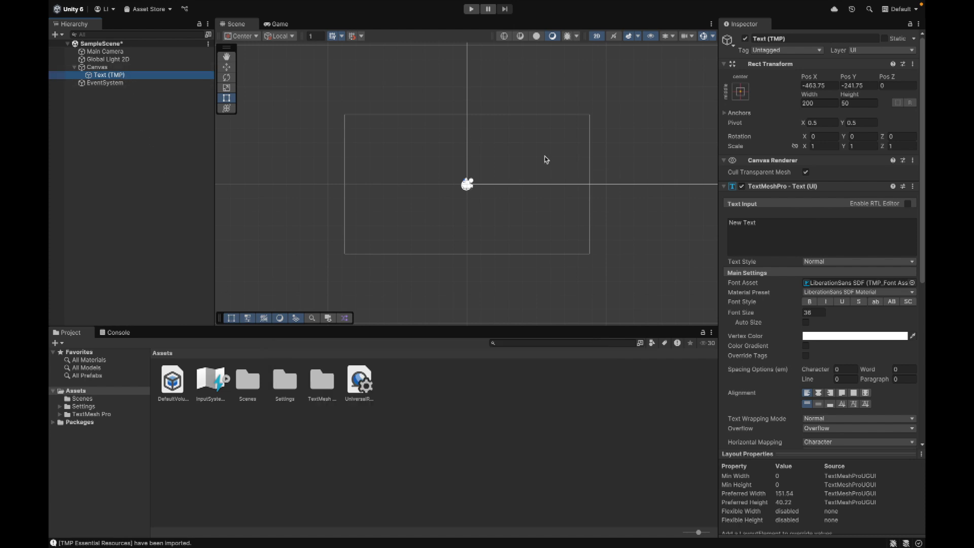
# - Run the scene, test the text at Pos X 0 and Pos Y 0 in play mode, and stop it
pyautogui.click(778, 231)
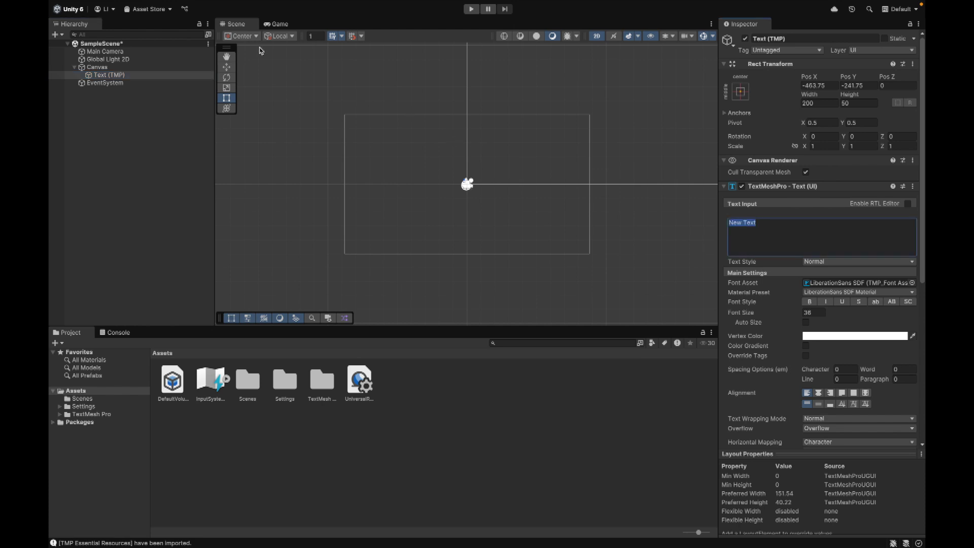
pyautogui.click(472, 10)
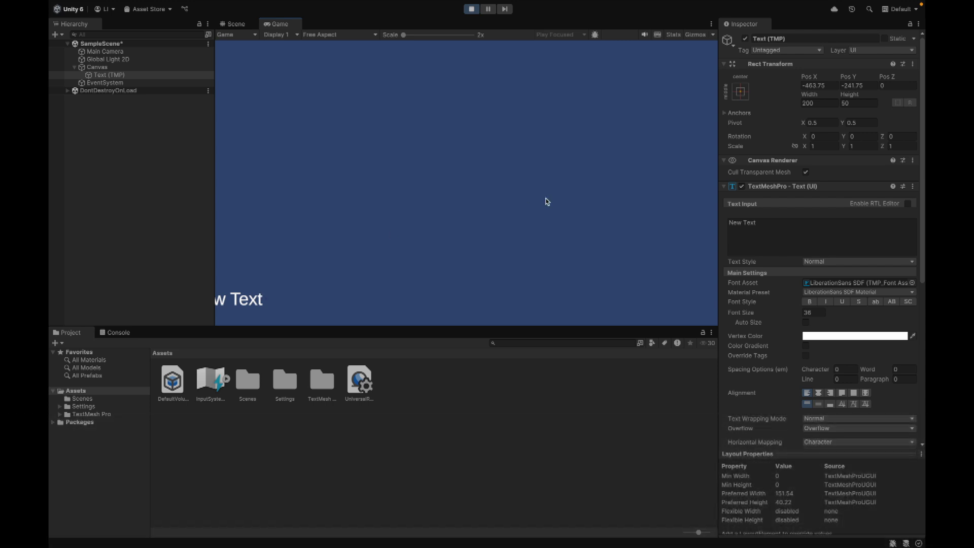
pyautogui.click(817, 85)
pyautogui.write('0')
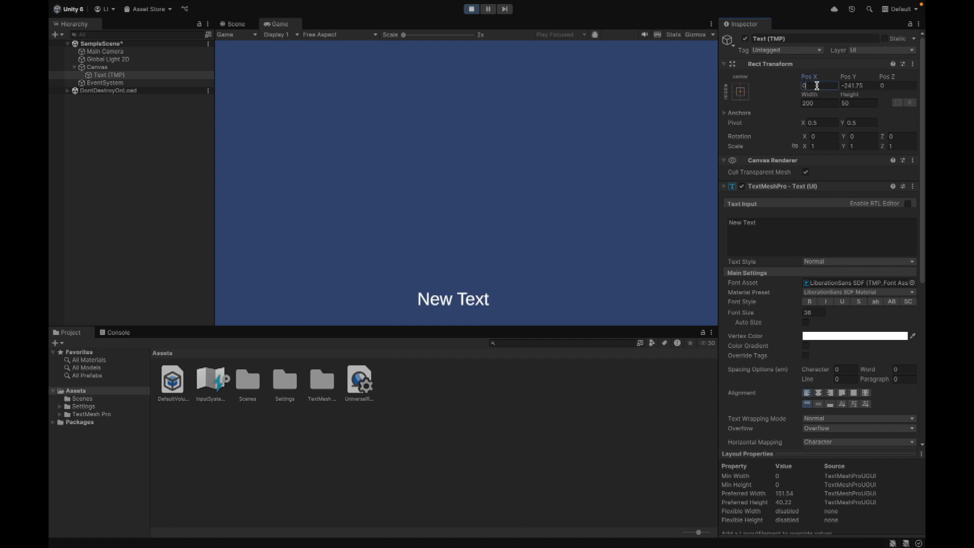
pyautogui.click(846, 85)
pyautogui.write('0')
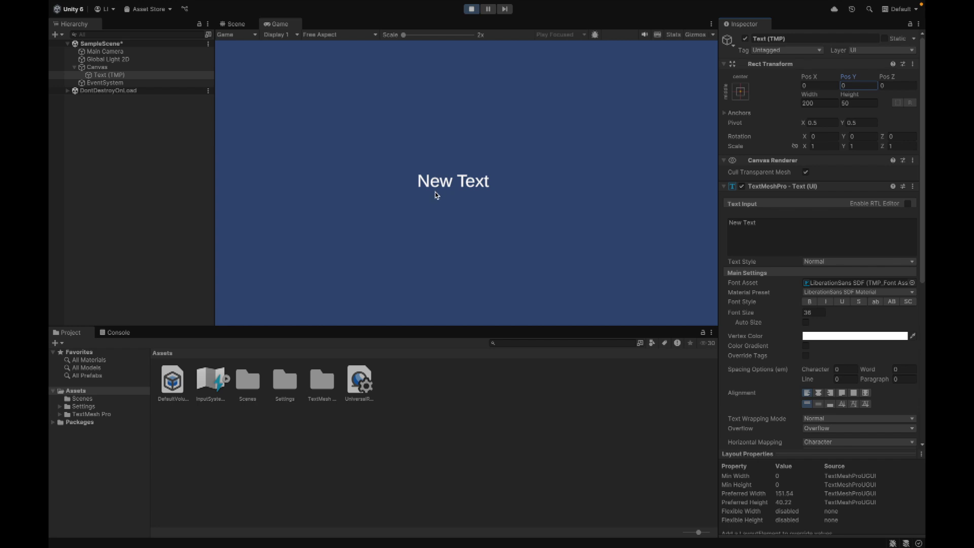
pyautogui.click(471, 10)
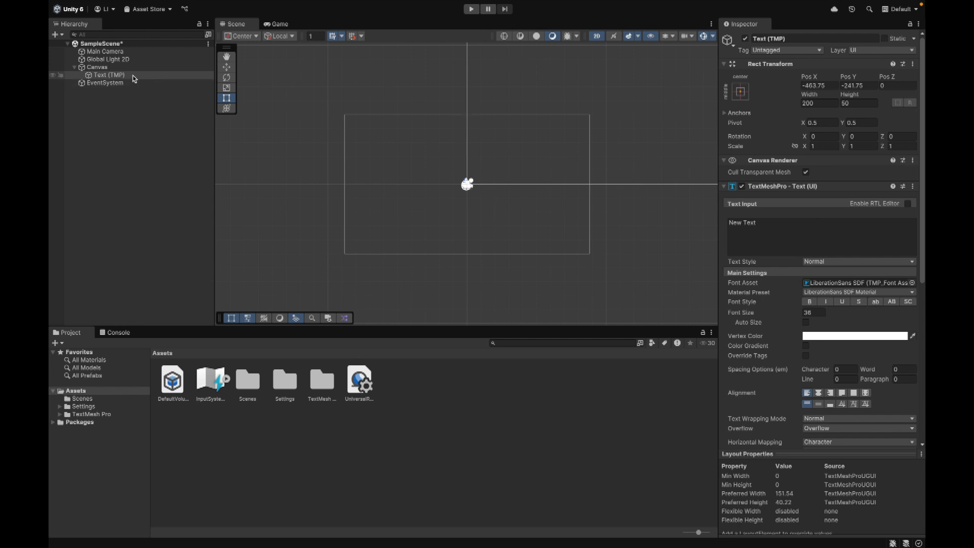
# - Delete the Canvas together with its text, and undo the deletion
pyautogui.click(114, 69)
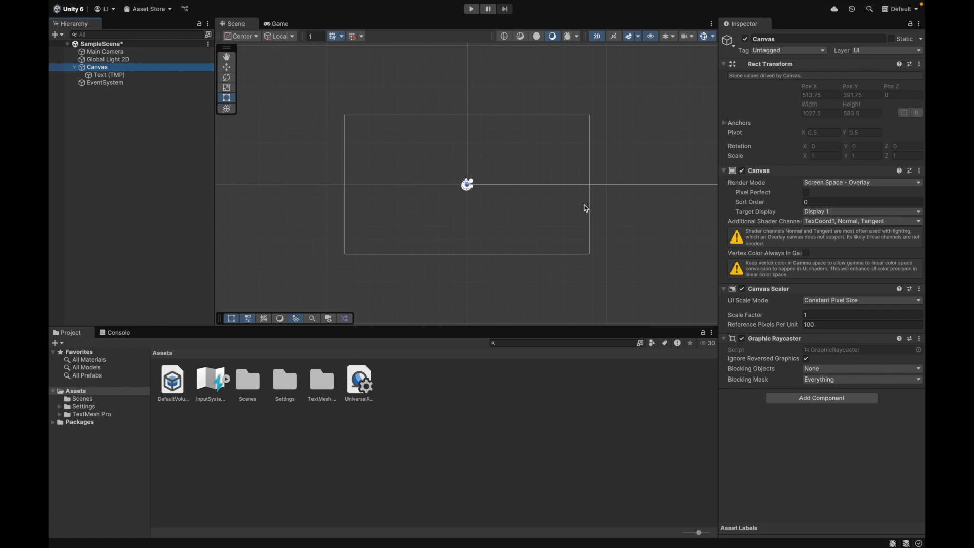
pyautogui.rightClick(103, 71)
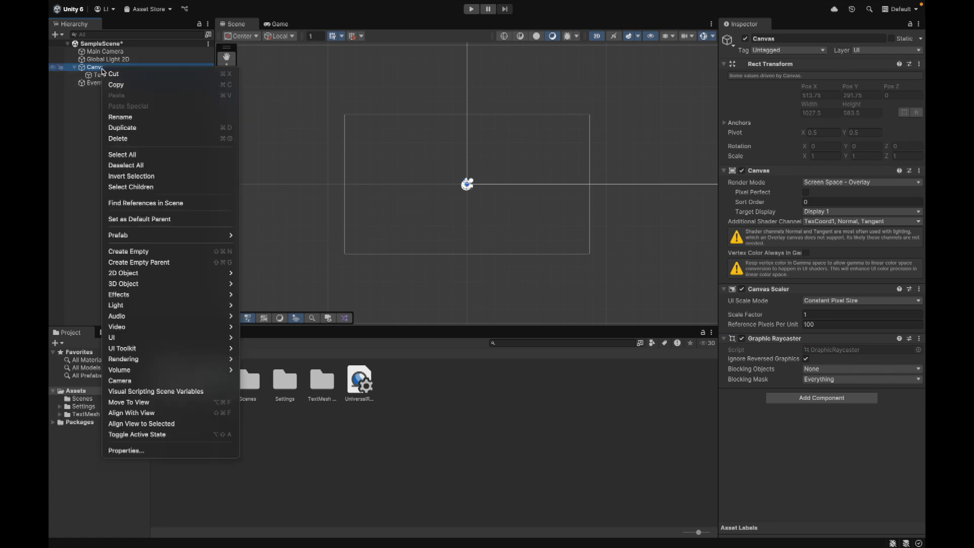
pyautogui.click(145, 140)
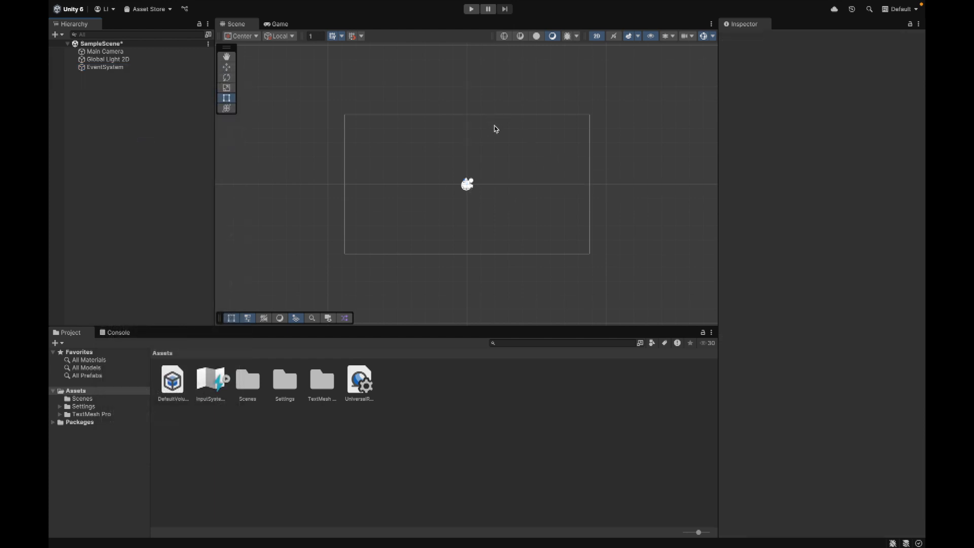
pyautogui.hotkey('ctrl', 'z')
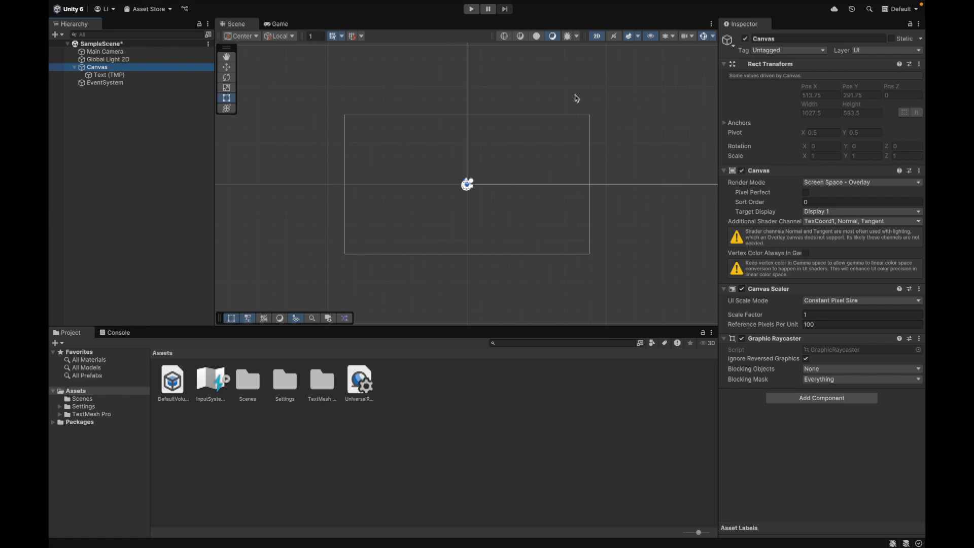
# - Compare how the text appears in the Game view and in the Scene view
pyautogui.click(278, 25)
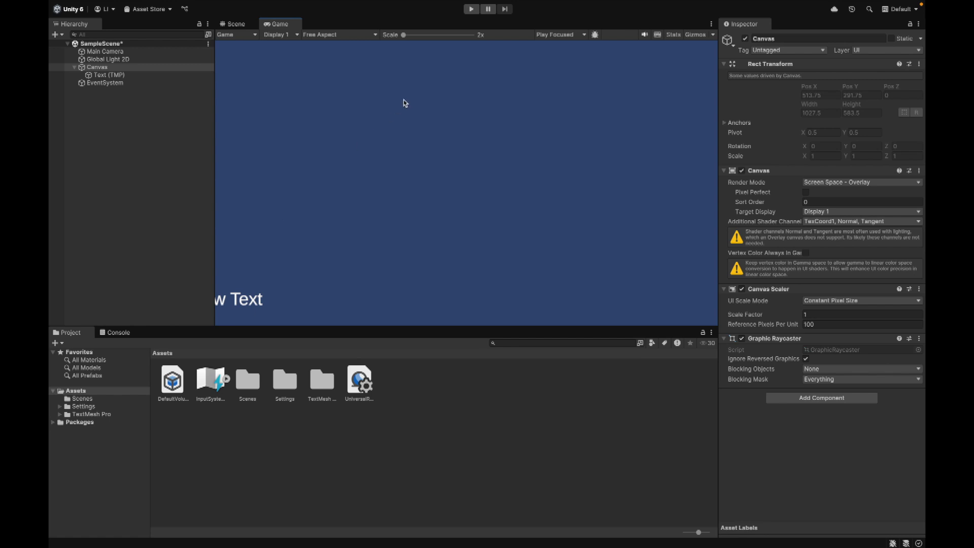
pyautogui.click(236, 25)
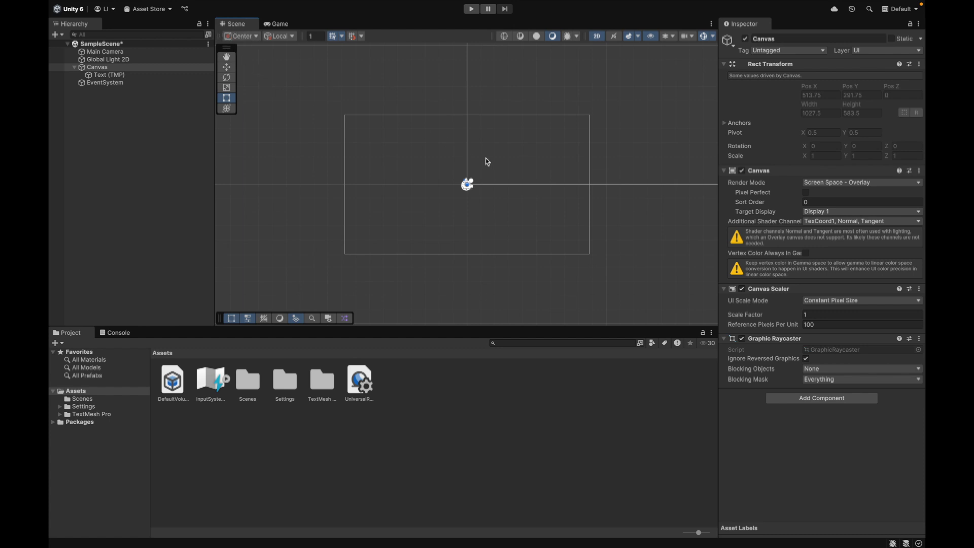
pyautogui.click(275, 24)
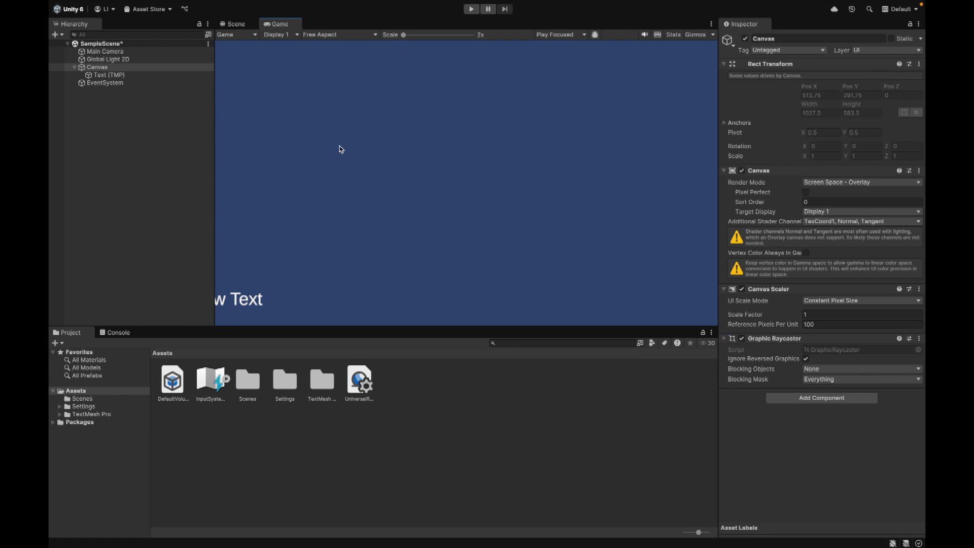
pyautogui.moveTo(404, 35)
pyautogui.mouseDown()
pyautogui.moveTo(412, 36)
pyautogui.moveTo(391, 38)
pyautogui.mouseUp()
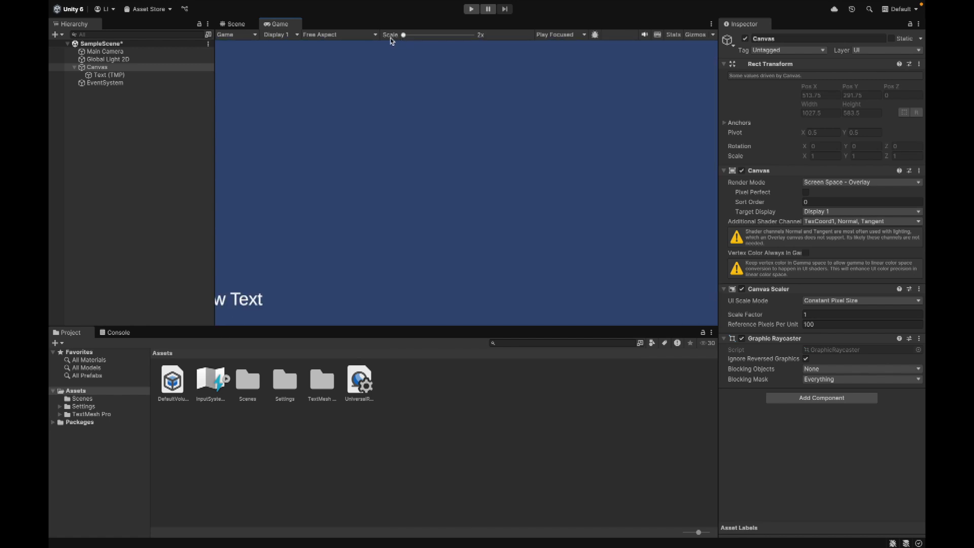
pyautogui.click(244, 24)
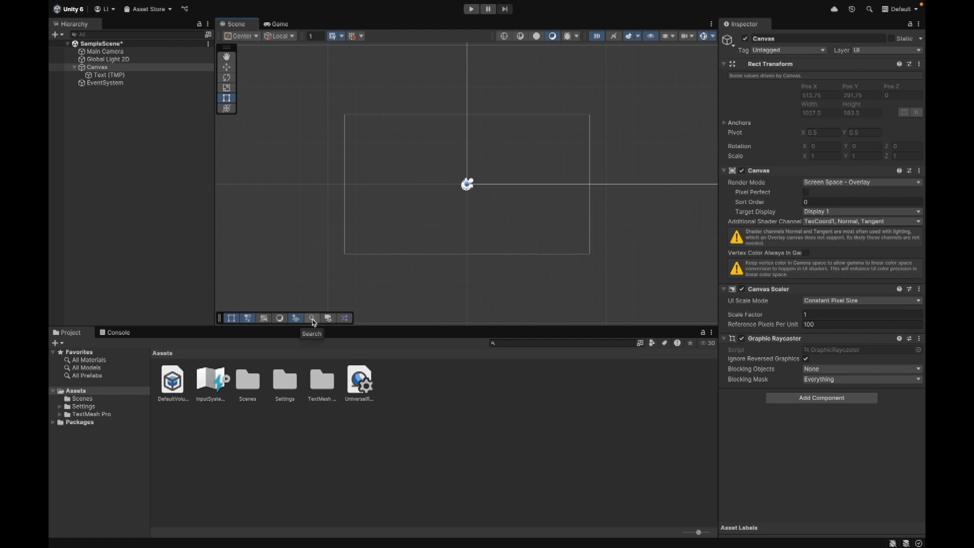
# - Examine where the text object sits relative to the Canvas outline in the Scene view
pyautogui.click(459, 235)
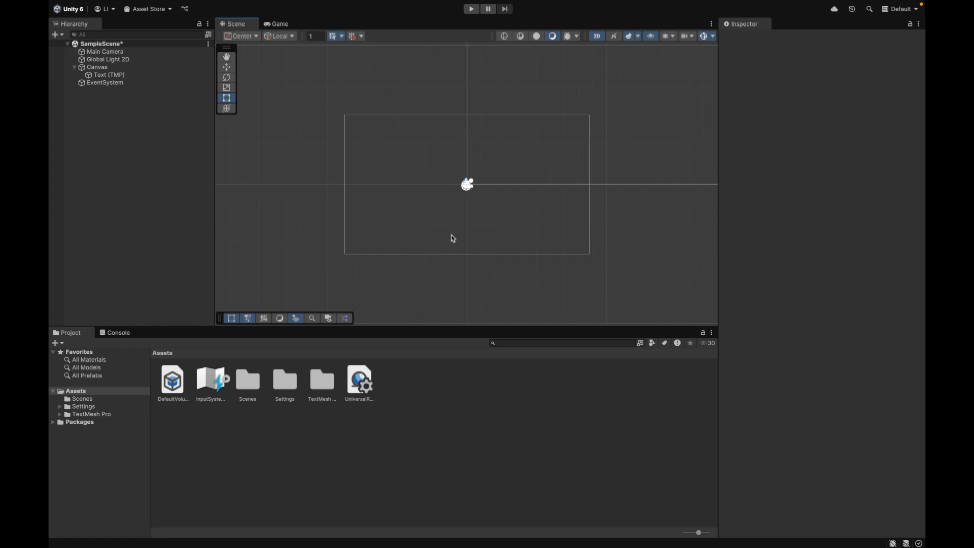
pyautogui.moveTo(404, 252); pyautogui.dragTo(427, 222)
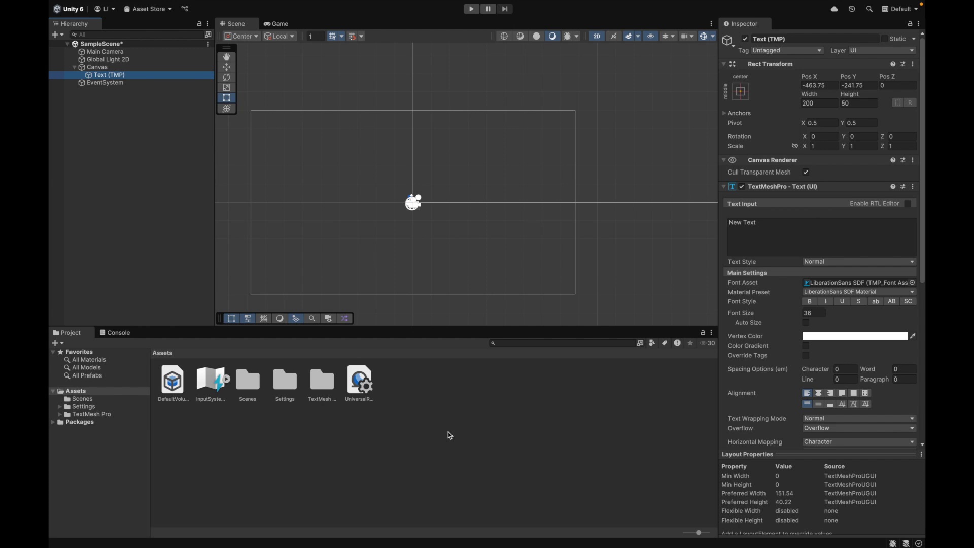
pyautogui.scroll(-2, 400, 229)
pyautogui.scroll(-4, 401, 229)
pyautogui.scroll(-5, 400, 229)
pyautogui.scroll(-5, 401, 230)
pyautogui.scroll(-6, 401, 229)
pyautogui.scroll(-6, 401, 229)
pyautogui.scroll(-6, 401, 229)
pyautogui.scroll(-5, 401, 229)
pyautogui.scroll(-5, 401, 230)
pyautogui.scroll(-1, 401, 229)
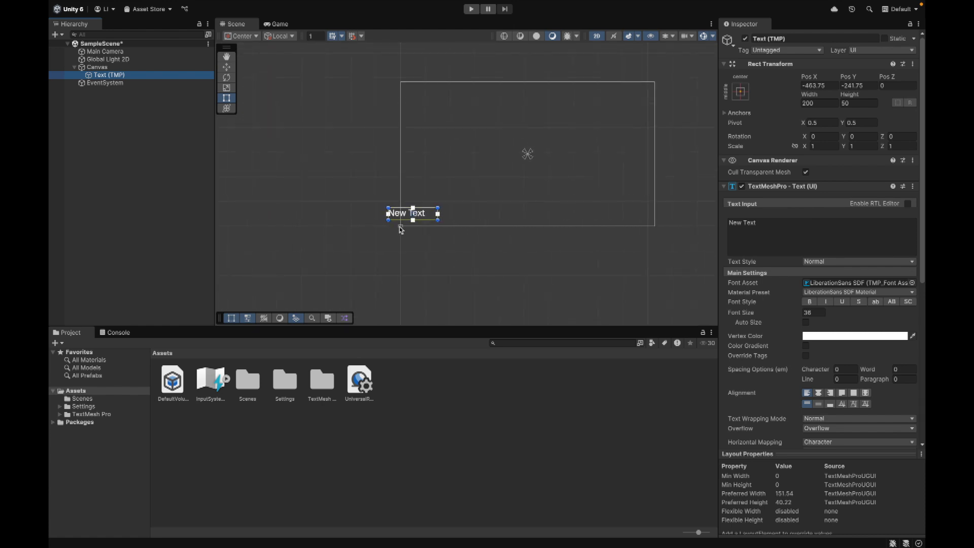
pyautogui.scroll(1, 397, 229)
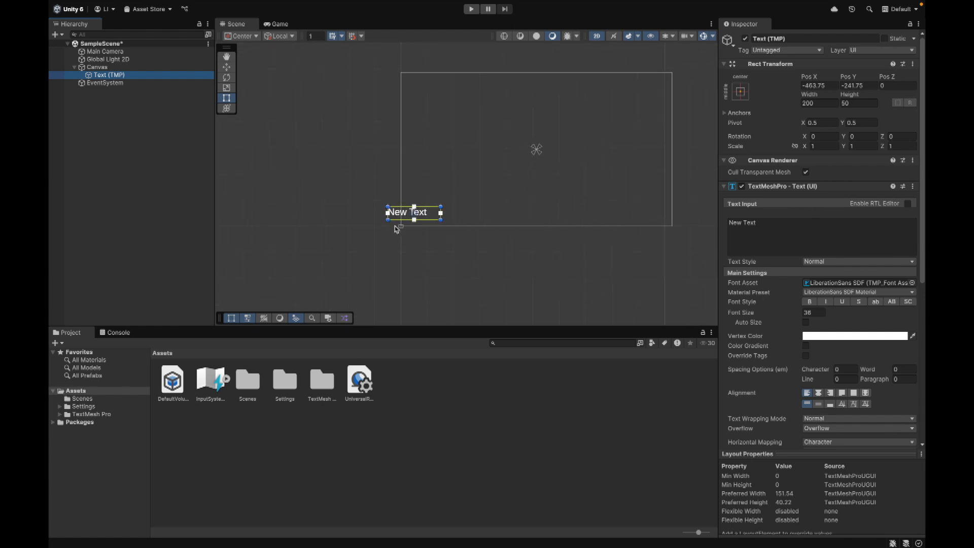
pyautogui.scroll(2, 388, 229)
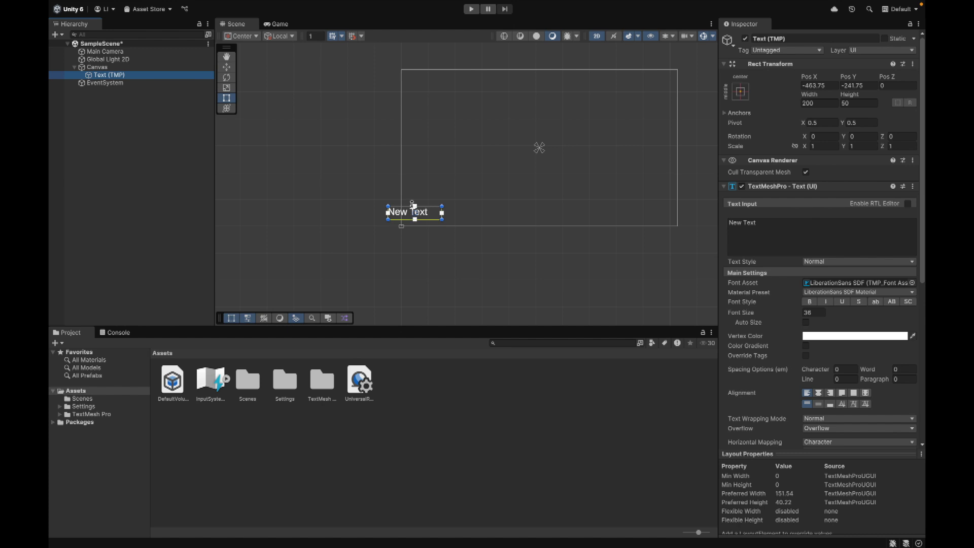
# - Try moving the text inside the Canvas to Pos X -360 and Pos Y -167, and undo the move
pyautogui.click(417, 213)
pyautogui.moveTo(417, 211); pyautogui.dragTo(455, 200)
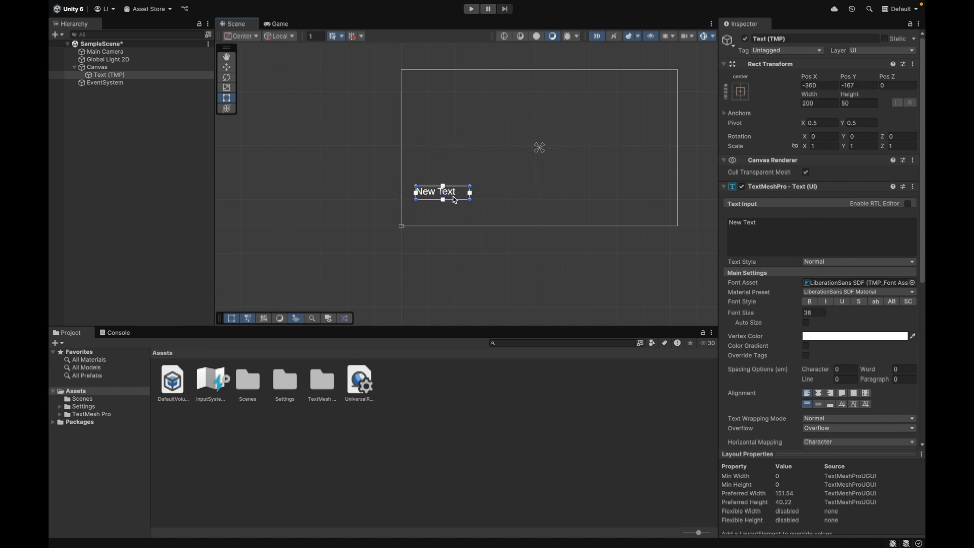
pyautogui.hotkey('ctrl', 'z')
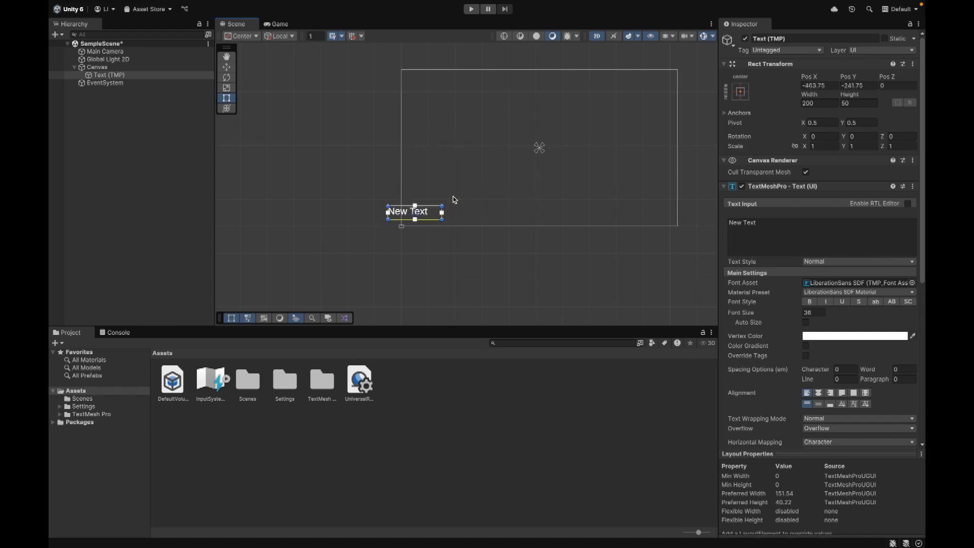